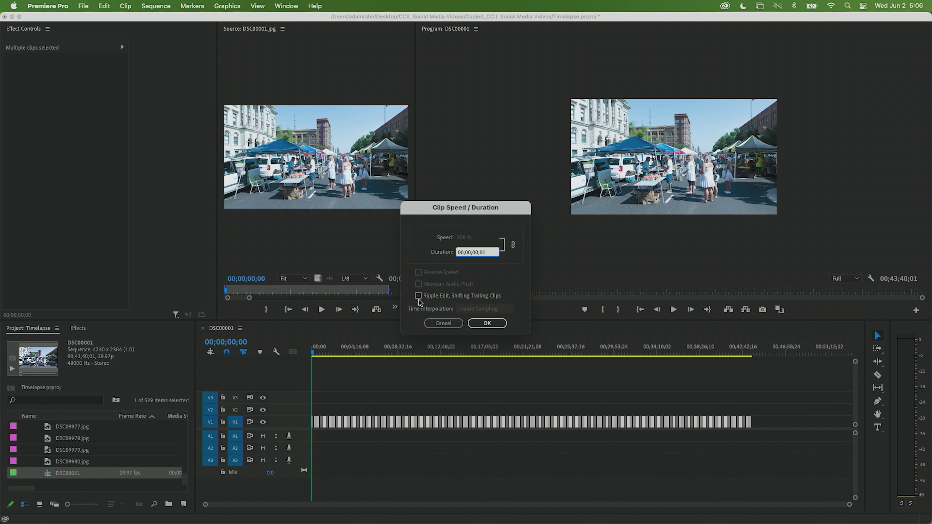
Apply a one-frame duration to the selected timeline clips with ripple edit enabled, and preview the shortened timelapse
{"action": "left_click", "coordinate": [487, 323]}
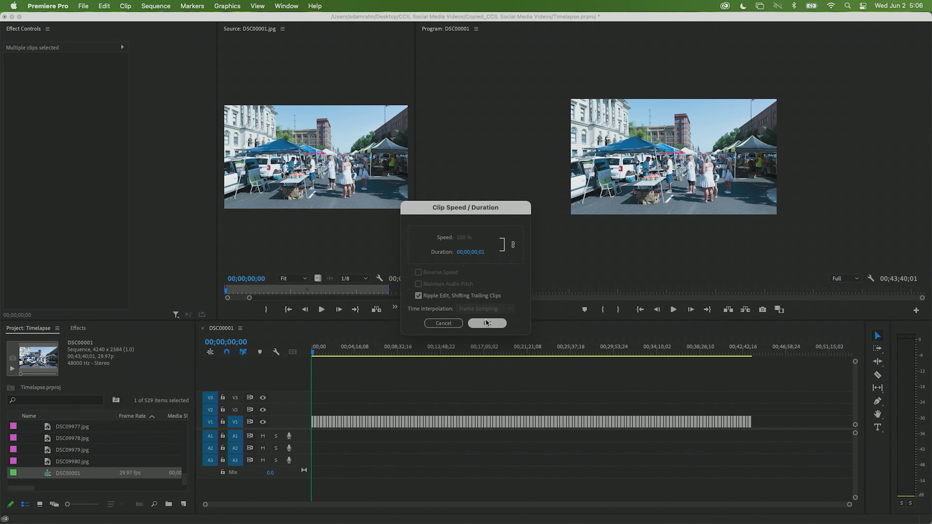
{"action": "key", "text": "backslash"}
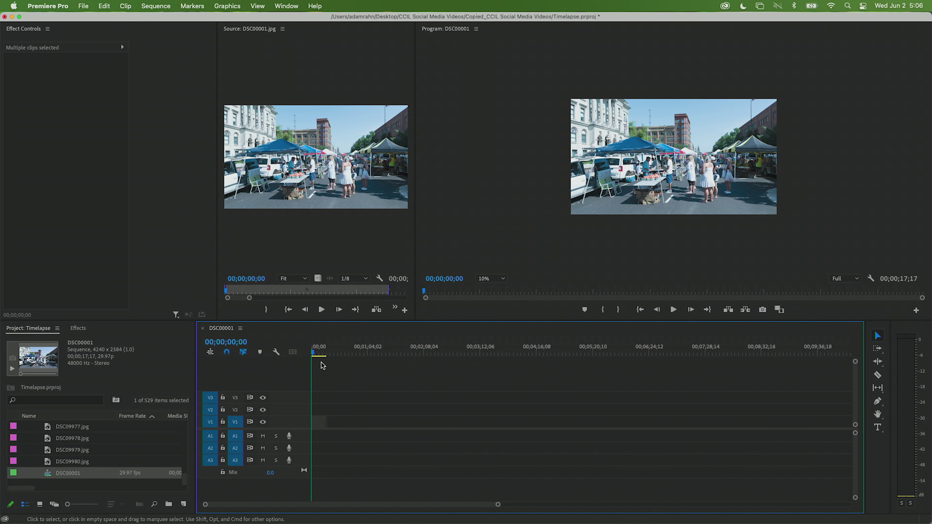
{"action": "key", "text": "equal"}
{"action": "left_click", "coordinate": [551, 352]}
{"action": "left_click_drag", "start_coordinate": [556, 351], "coordinate": [287, 347]}
{"action": "key", "text": "space"}
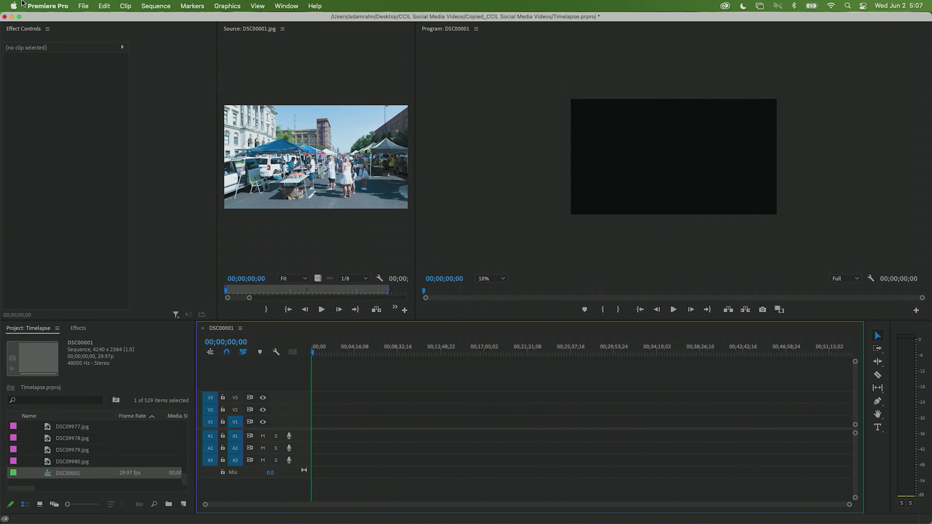
Set the still image default duration to 1 frame in the Timeline preferences
{"action": "left_click", "coordinate": [50, 7]}
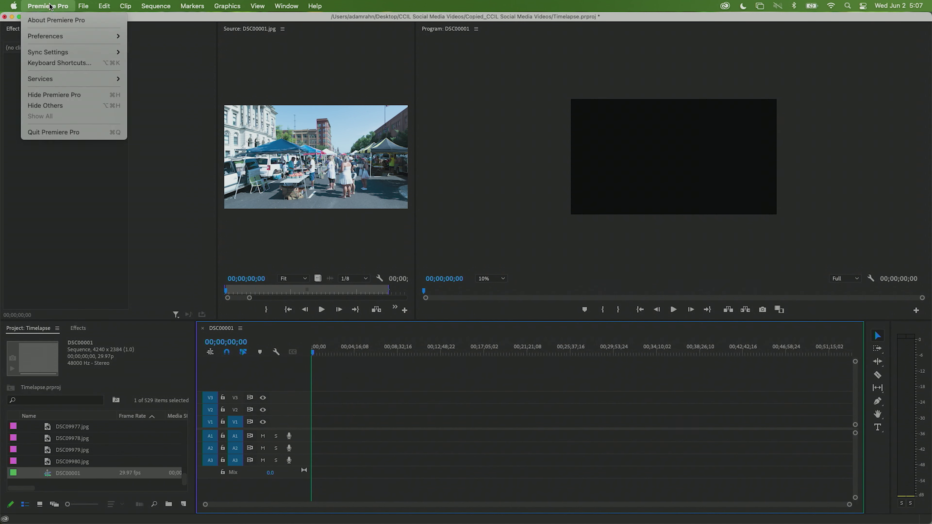
{"action": "left_click", "coordinate": [350, 385]}
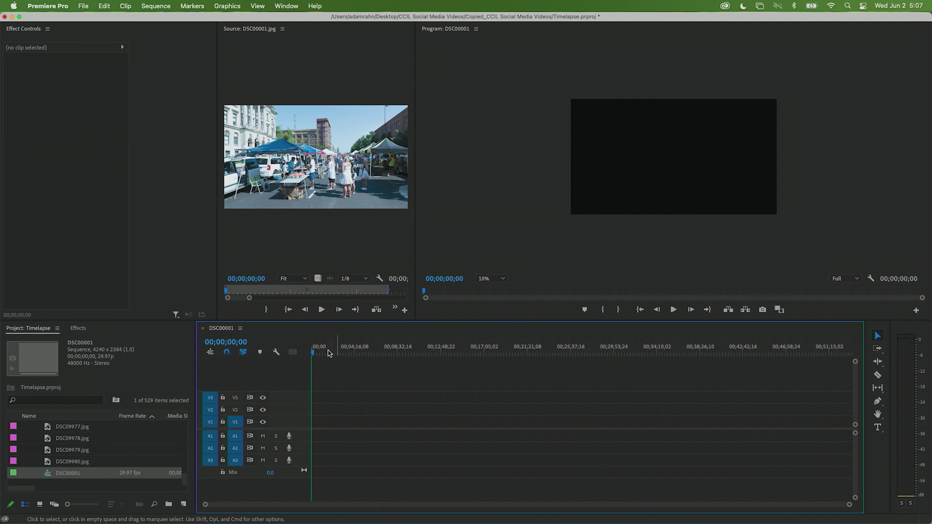
{"action": "left_click", "coordinate": [52, 5]}
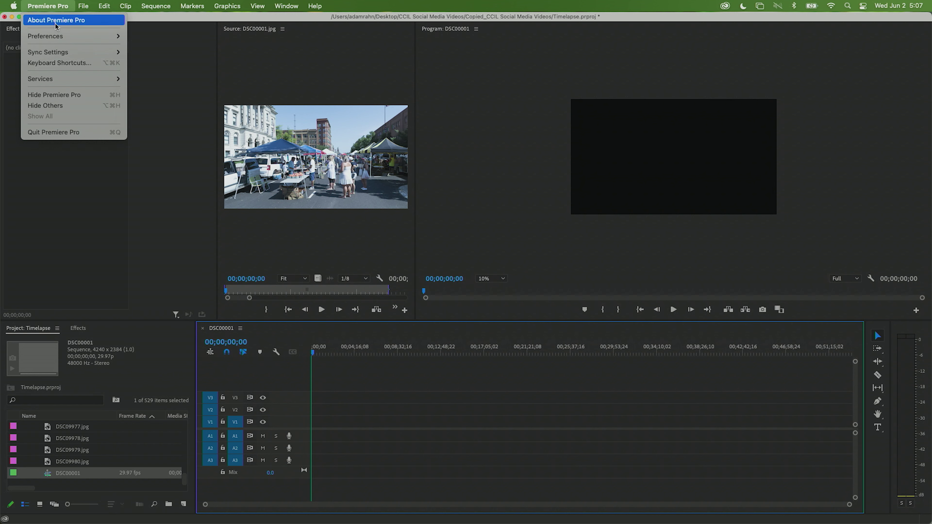
{"action": "mouse_move", "coordinate": [43, 40]}
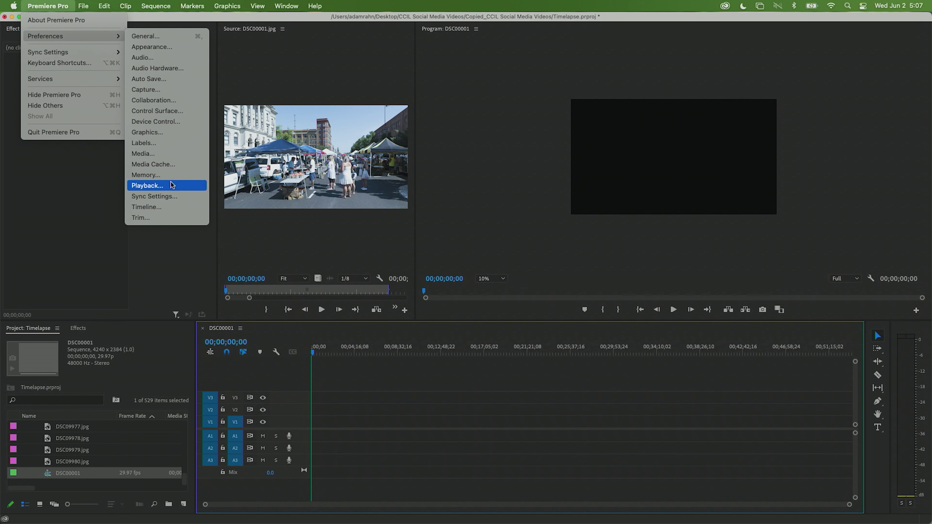
{"action": "left_click", "coordinate": [154, 208]}
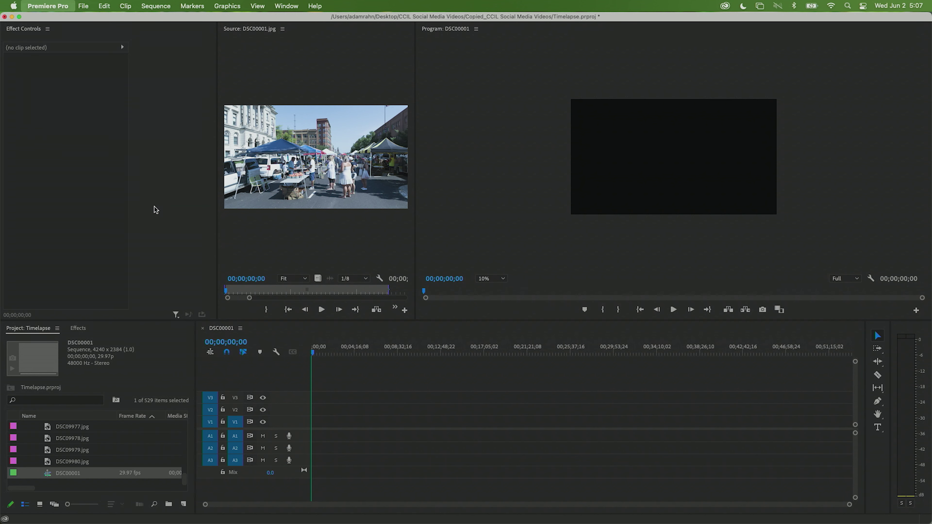
{"action": "left_click_drag", "start_coordinate": [466, 126], "coordinate": [402, 73]}
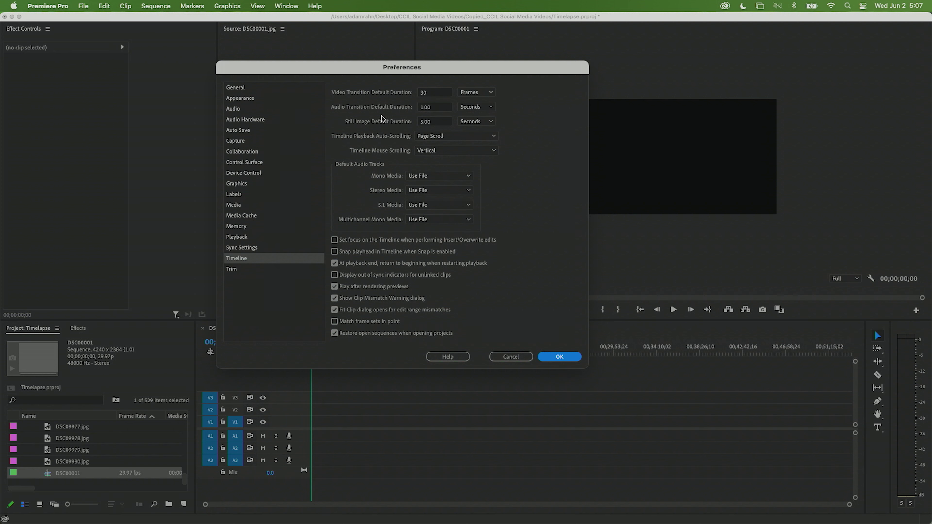
{"action": "left_click", "coordinate": [423, 124]}
{"action": "type", "text": "1"}
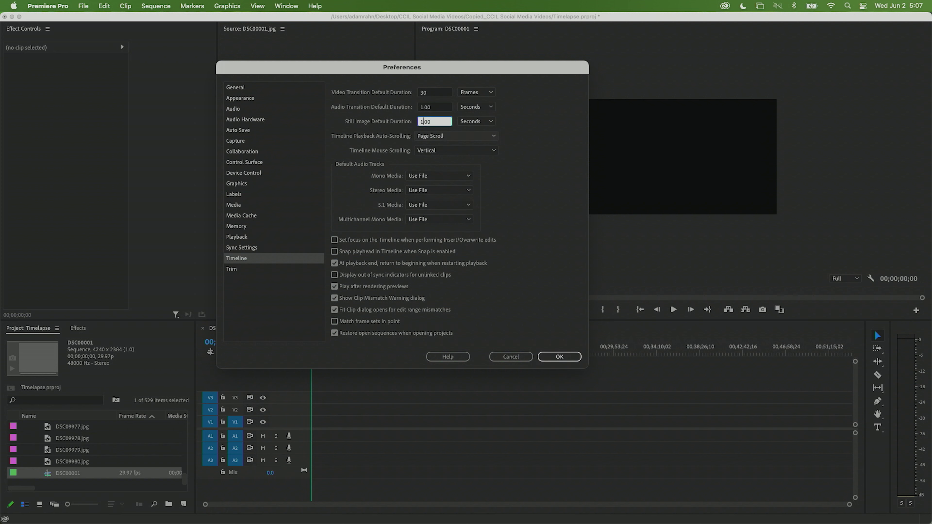
{"action": "left_click", "coordinate": [491, 121]}
{"action": "left_click", "coordinate": [477, 131]}
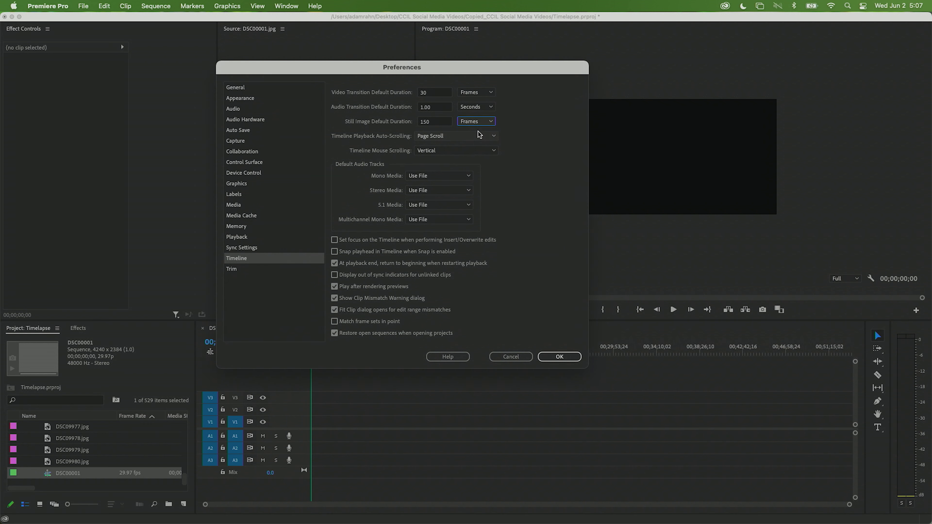
{"action": "left_click", "coordinate": [557, 358]}
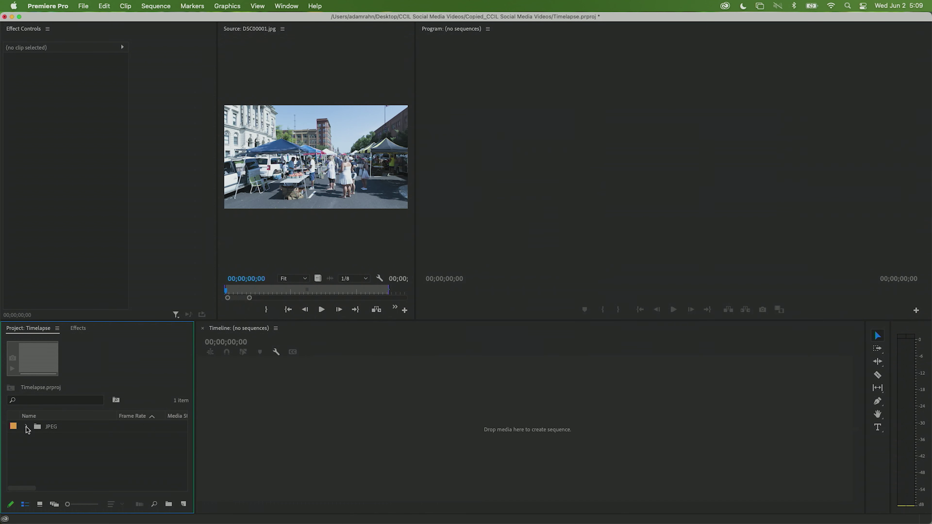
Check the images inside the JPEG bin and delete the whole bin from the project
{"action": "left_click", "coordinate": [26, 427]}
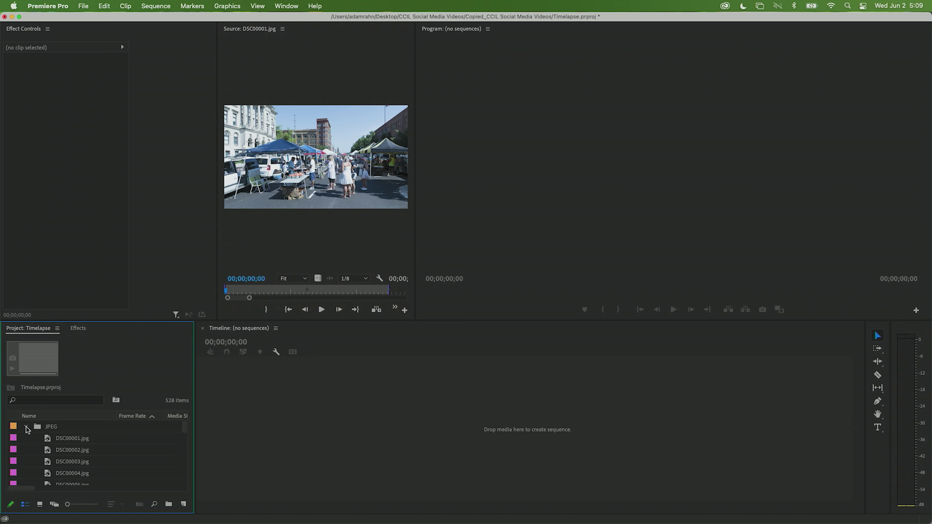
{"action": "left_click", "coordinate": [26, 427]}
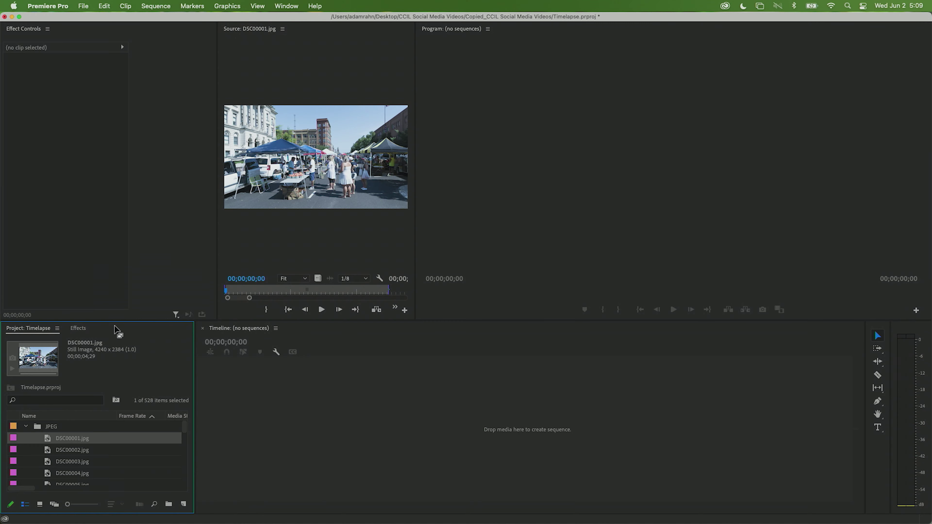
{"action": "left_click", "coordinate": [26, 427]}
{"action": "left_click", "coordinate": [37, 427]}
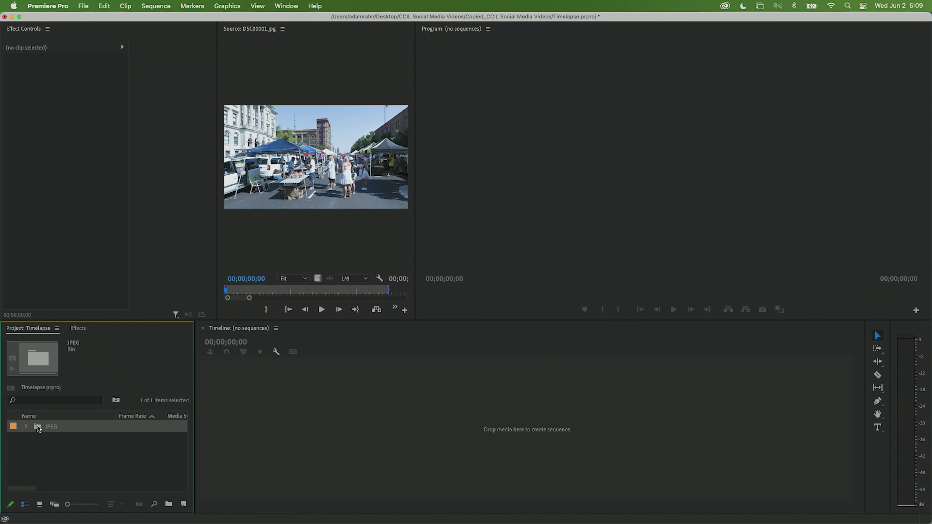
{"action": "key", "text": "Delete"}
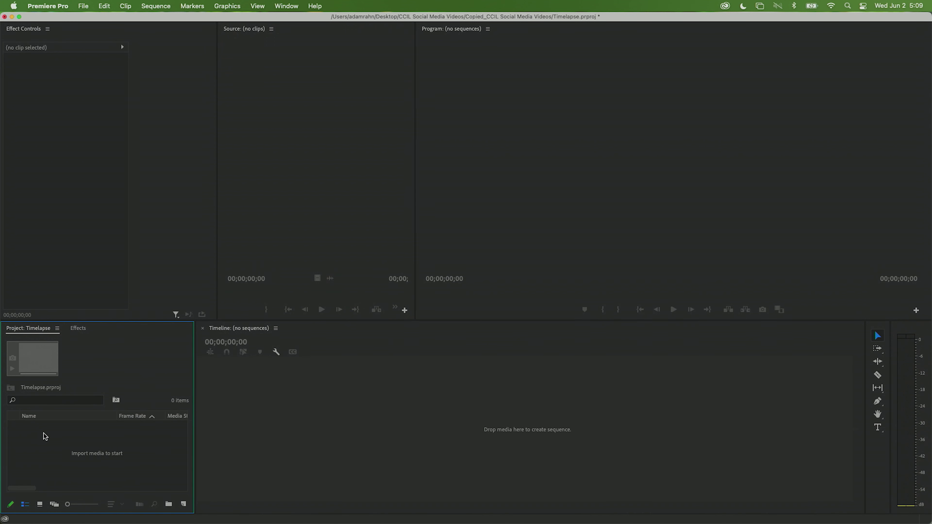
Import the JPEG folder from the Farmers Market folder into the project
{"action": "double_click", "coordinate": [44, 433]}
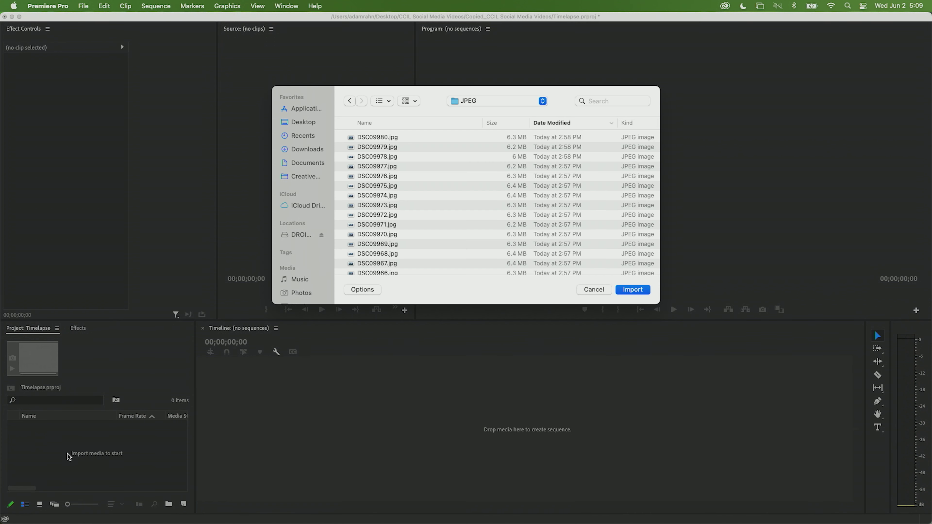
{"action": "left_click", "coordinate": [543, 100]}
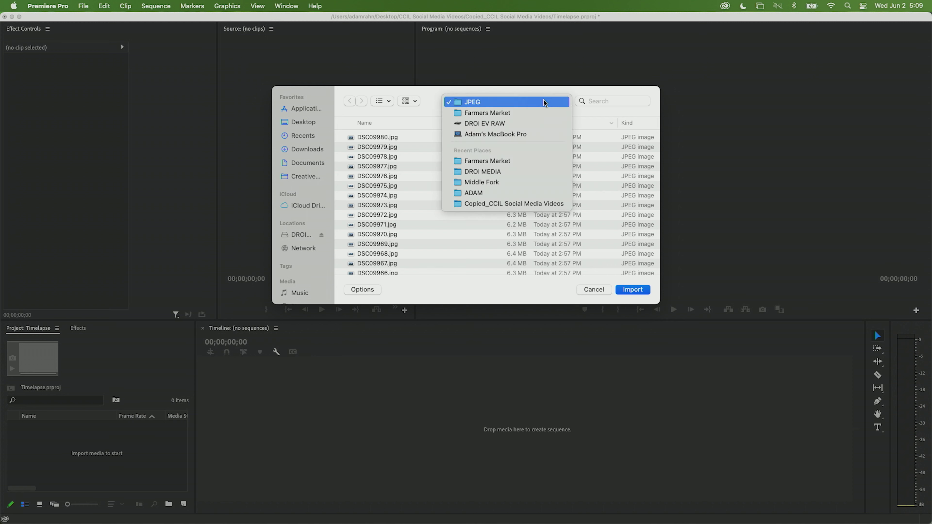
{"action": "left_click", "coordinate": [478, 114]}
{"action": "left_click", "coordinate": [362, 137]}
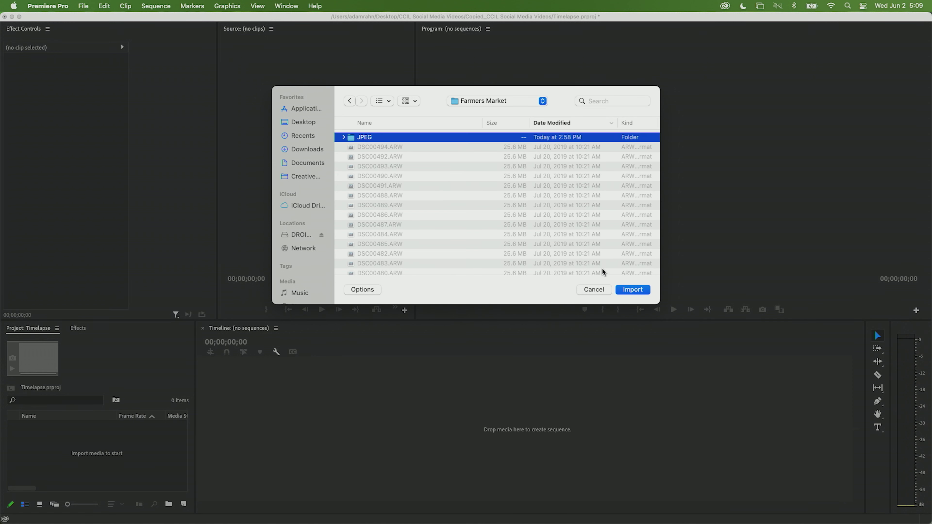
{"action": "left_click", "coordinate": [630, 293]}
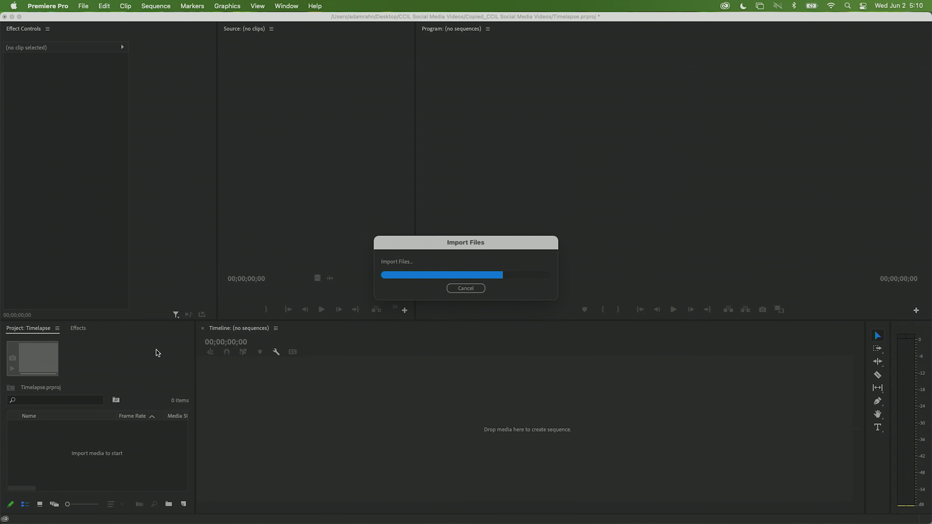
Select all images from DSC00001.jpg to DSC09980.jpg in the JPEG bin and create a new sequence from them
{"action": "left_click", "coordinate": [49, 439]}
{"action": "scroll", "coordinate": [54, 444], "scroll_direction": "down", "scroll_amount": 20}
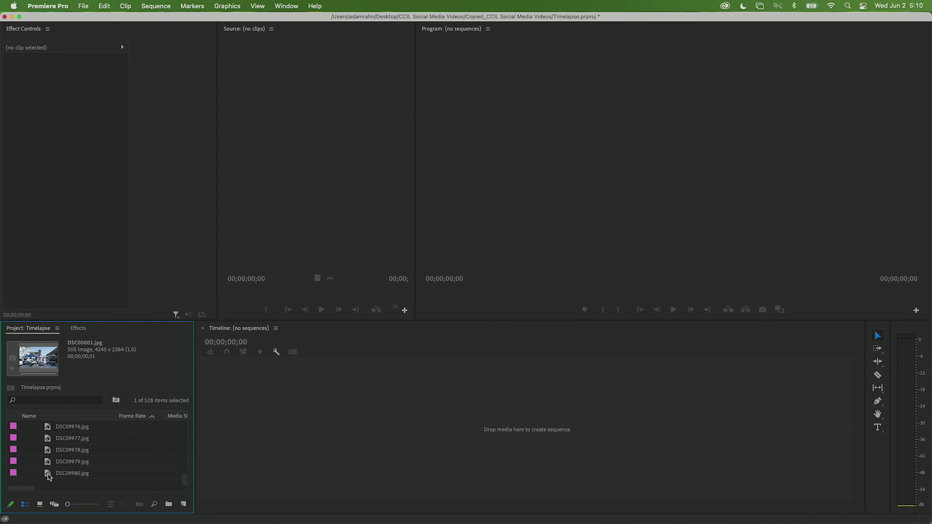
{"action": "left_click", "coordinate": [50, 474], "text": "shift"}
{"action": "scroll", "coordinate": [55, 464], "scroll_direction": "up", "scroll_amount": 20}
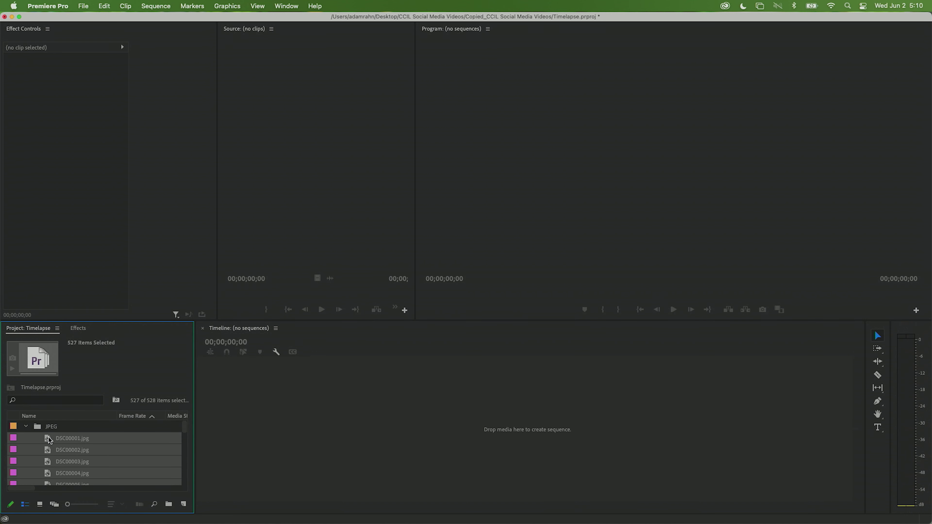
{"action": "right_click", "coordinate": [49, 441]}
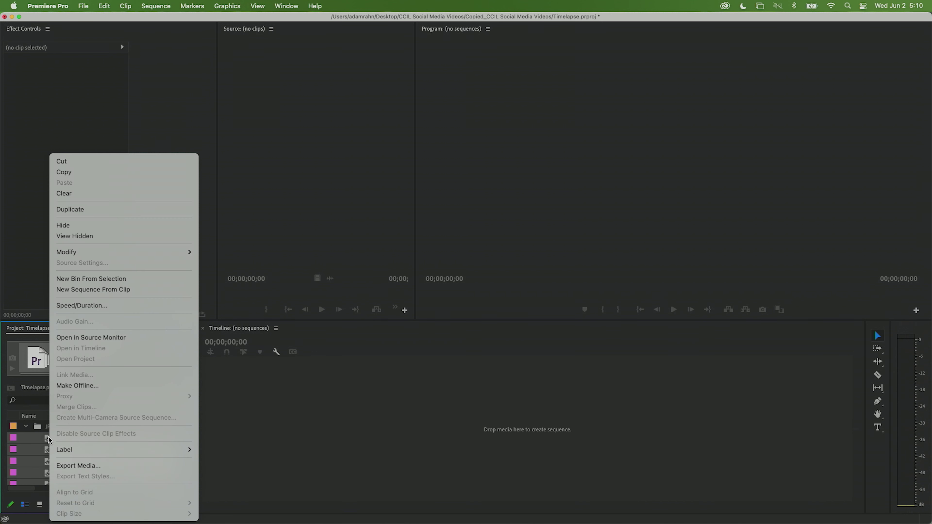
{"action": "left_click", "coordinate": [91, 290]}
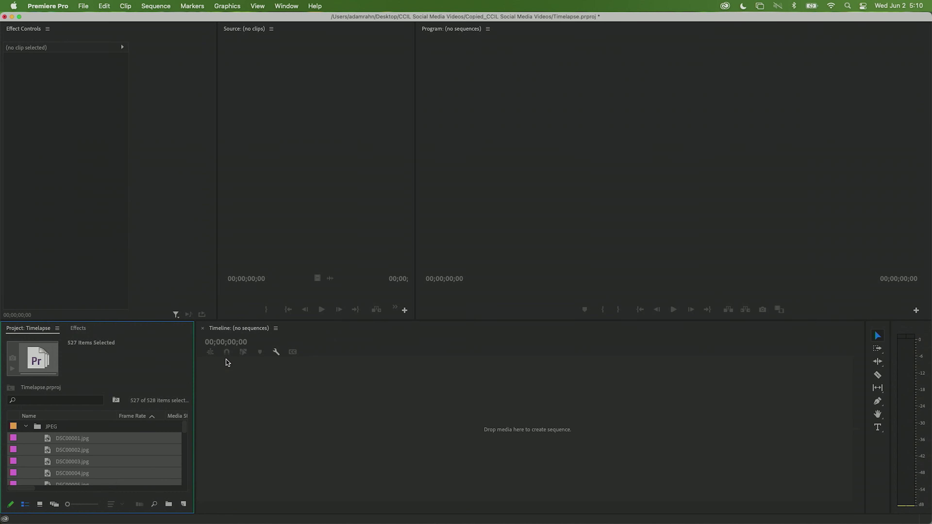
Scrub through the new image sequence to preview the timelapse and look over the JPEG bin's contents
{"action": "left_click_drag", "start_coordinate": [320, 351], "coordinate": [550, 371]}
{"action": "left_click_drag", "start_coordinate": [367, 352], "coordinate": [252, 395]}
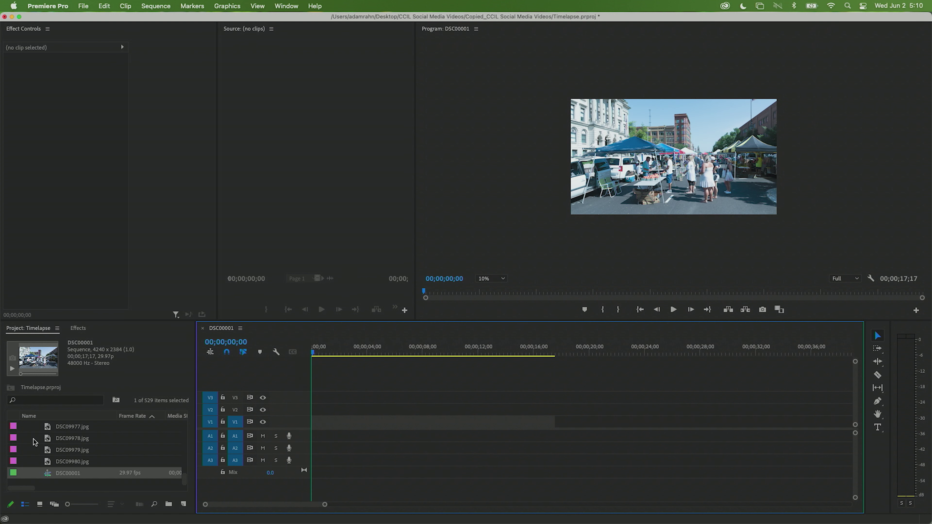
{"action": "scroll", "coordinate": [34, 441], "scroll_direction": "up", "scroll_amount": 5}
{"action": "scroll", "coordinate": [34, 442], "scroll_direction": "up", "scroll_amount": 10}
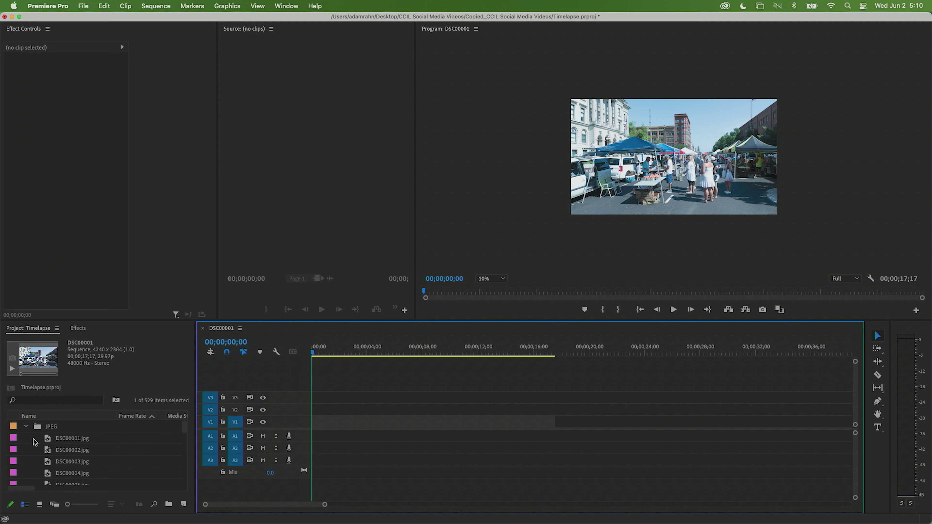
{"action": "left_click", "coordinate": [26, 427]}
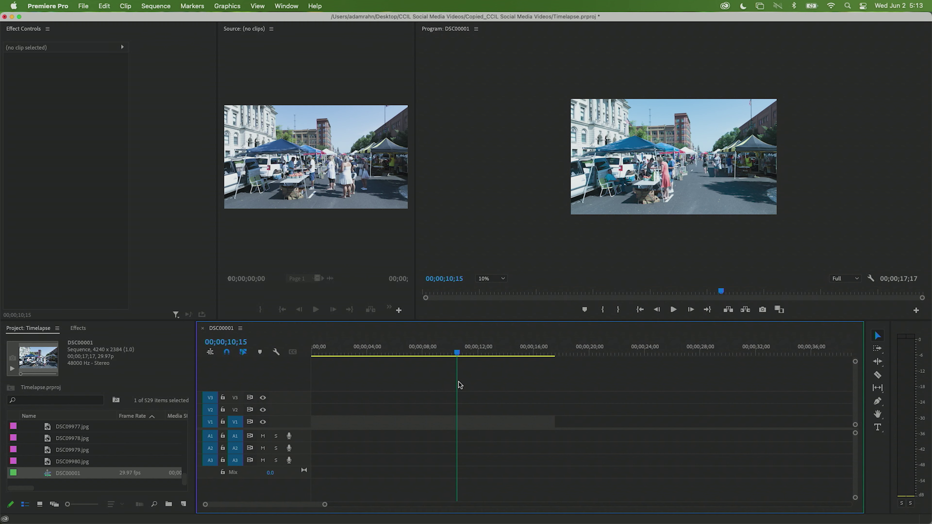
{"action": "left_click_drag", "start_coordinate": [322, 353], "coordinate": [541, 424]}
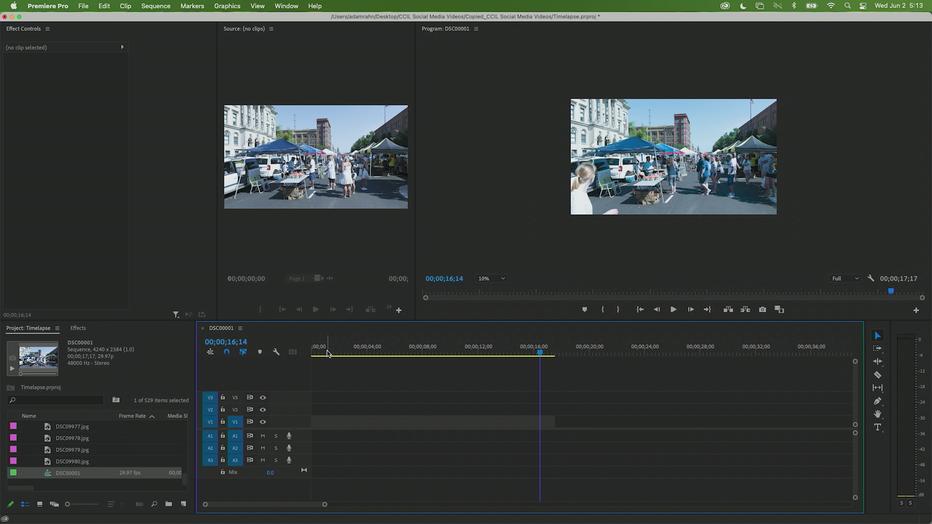
{"action": "left_click", "coordinate": [326, 353]}
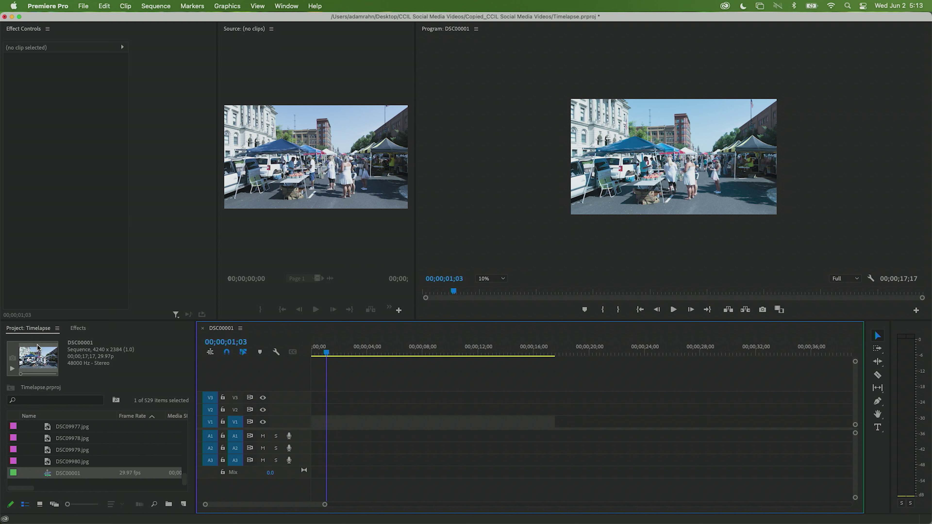
Create a new sequence from the DSC00001 sequence so the timelapse is nested as a single clip, and scrub through it
{"action": "right_click", "coordinate": [61, 474]}
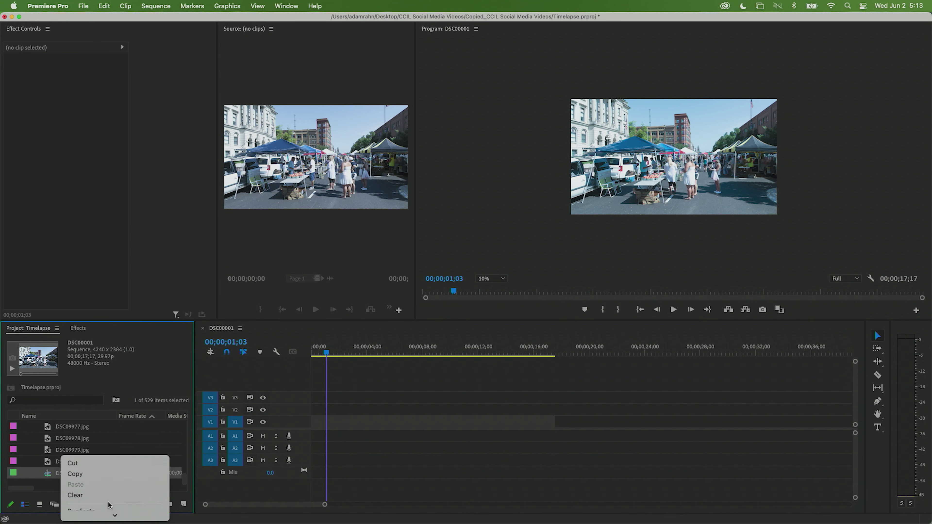
{"action": "scroll", "coordinate": [107, 501], "scroll_direction": "down", "scroll_amount": 5}
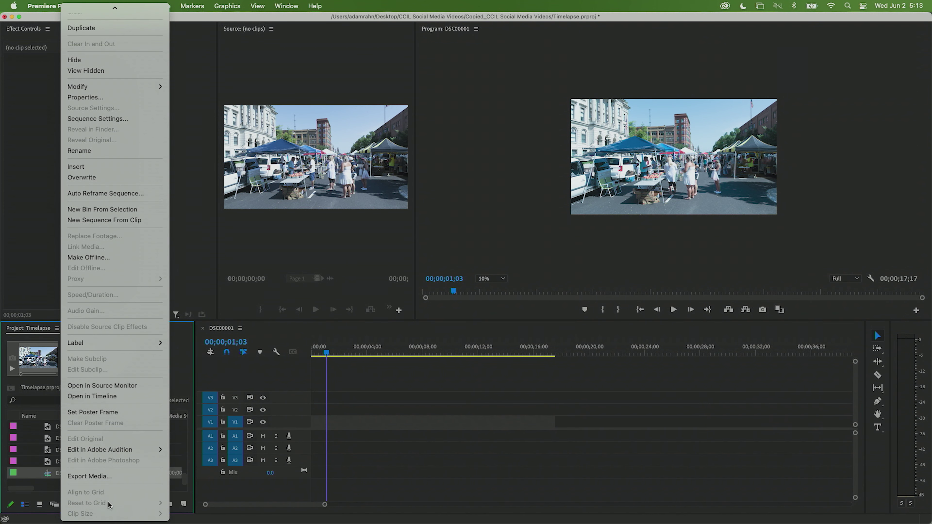
{"action": "left_click", "coordinate": [101, 222]}
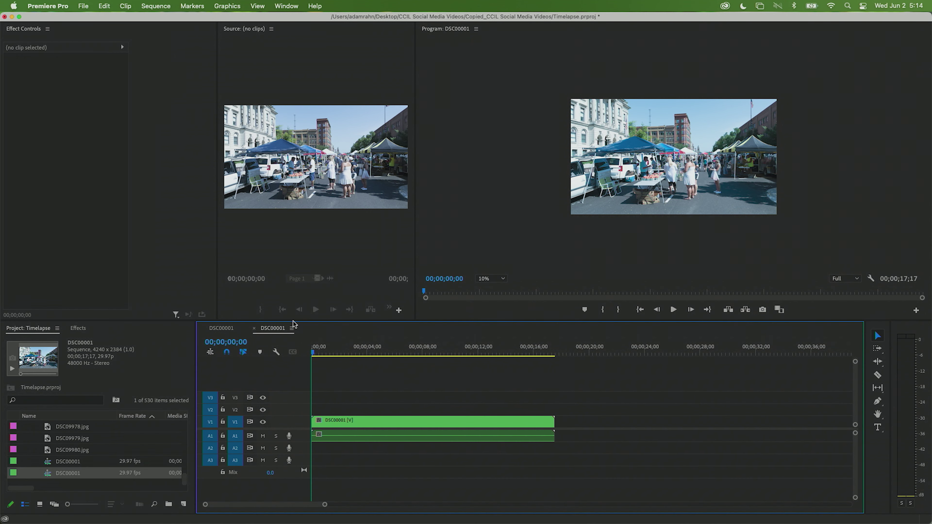
{"action": "left_click_drag", "start_coordinate": [314, 351], "coordinate": [452, 369]}
Set the nested DSC00001 clip's speed to 200% with ripple edit enabled
{"action": "left_click", "coordinate": [397, 436]}
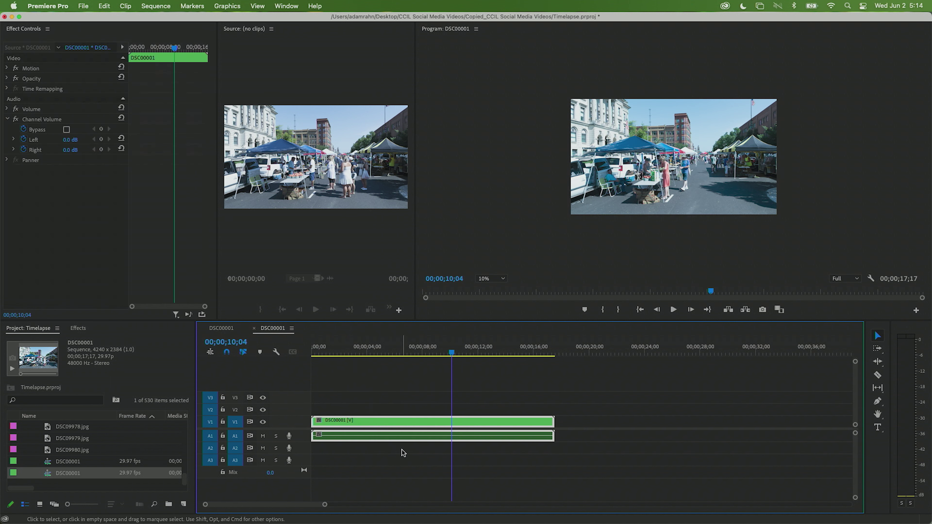
{"action": "right_click", "coordinate": [382, 423]}
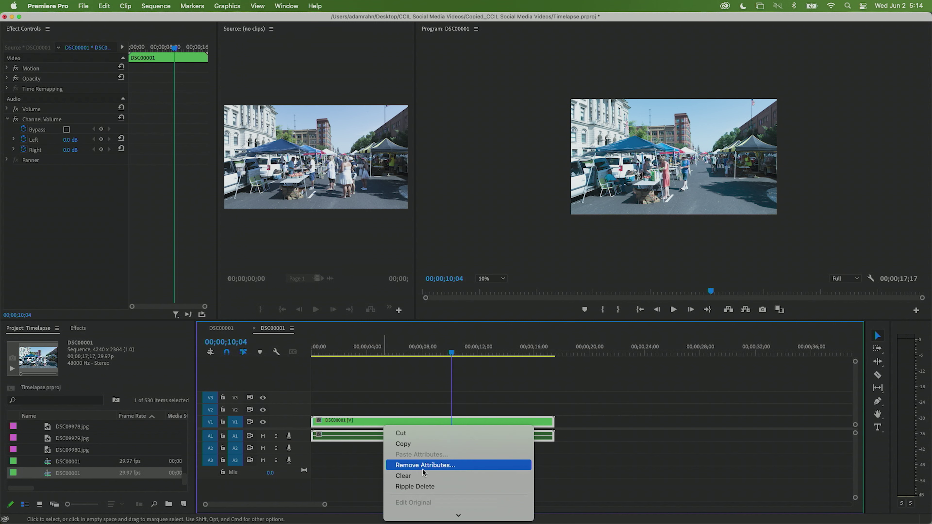
{"action": "scroll", "coordinate": [423, 470], "scroll_direction": "down", "scroll_amount": 3}
{"action": "scroll", "coordinate": [423, 470], "scroll_direction": "down", "scroll_amount": 5}
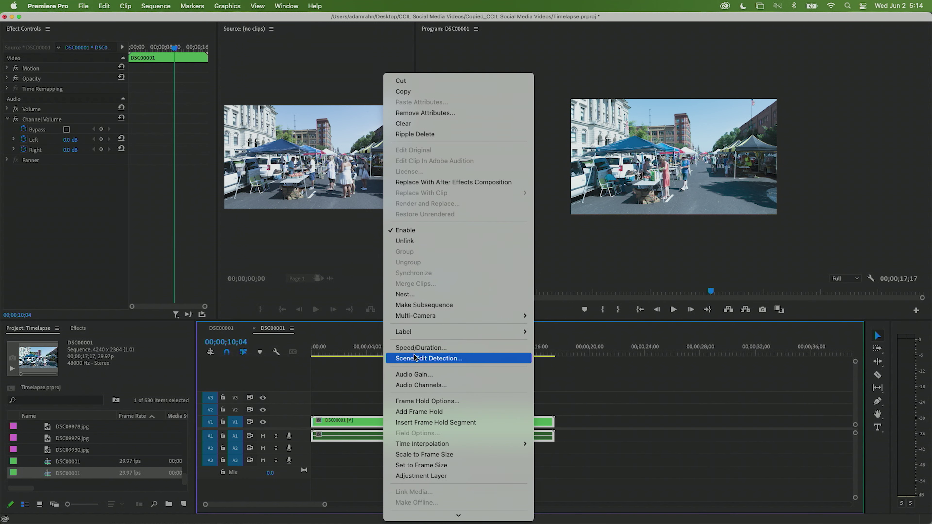
{"action": "left_click", "coordinate": [409, 348]}
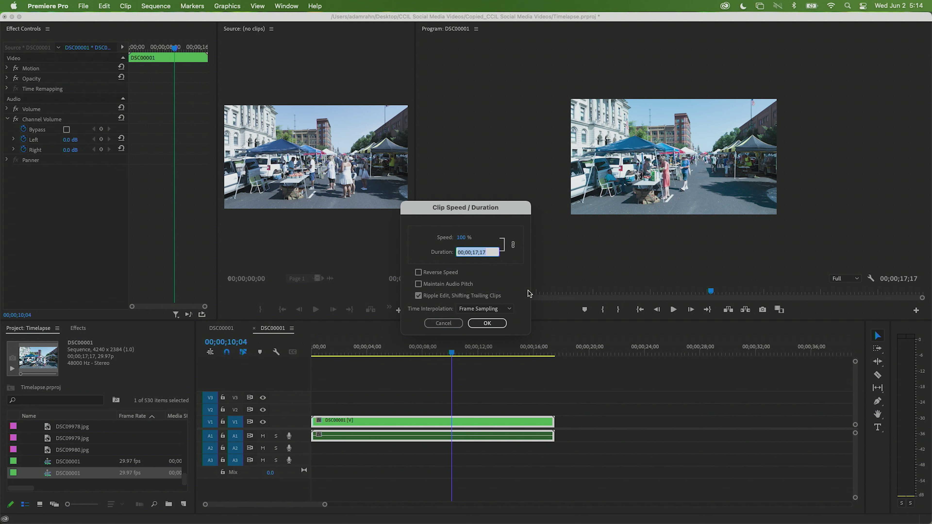
{"action": "left_click", "coordinate": [463, 237]}
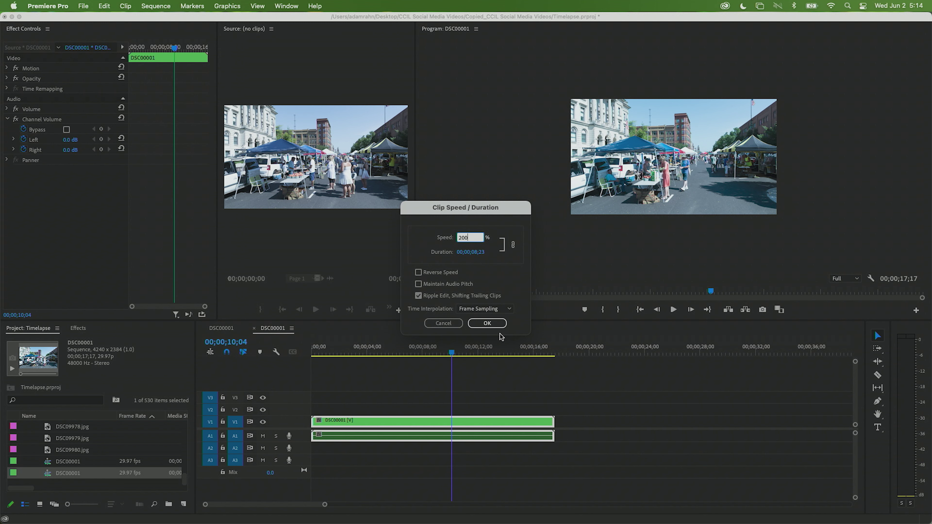
{"action": "left_click", "coordinate": [488, 323]}
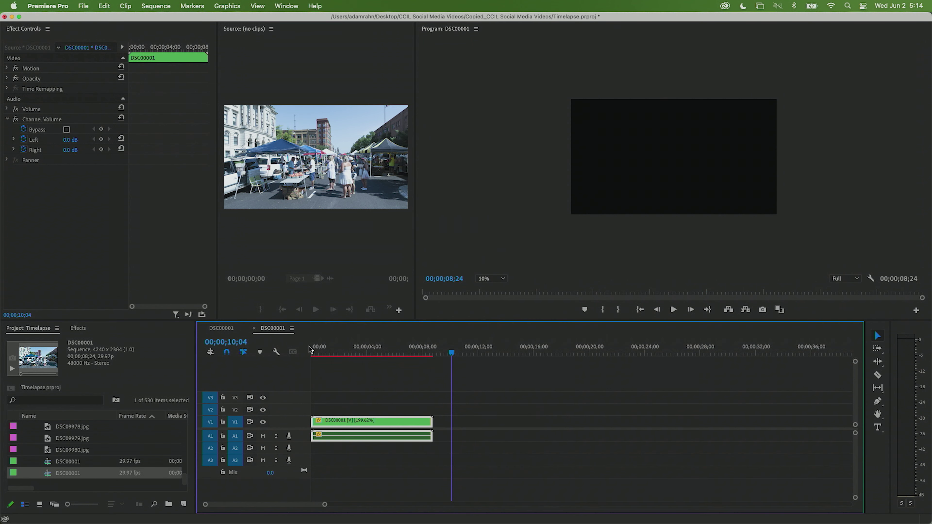
Scrub through the sped-up clip on the timeline to preview the faster timelapse
{"action": "left_click", "coordinate": [316, 353]}
{"action": "left_click_drag", "start_coordinate": [322, 353], "coordinate": [431, 364]}
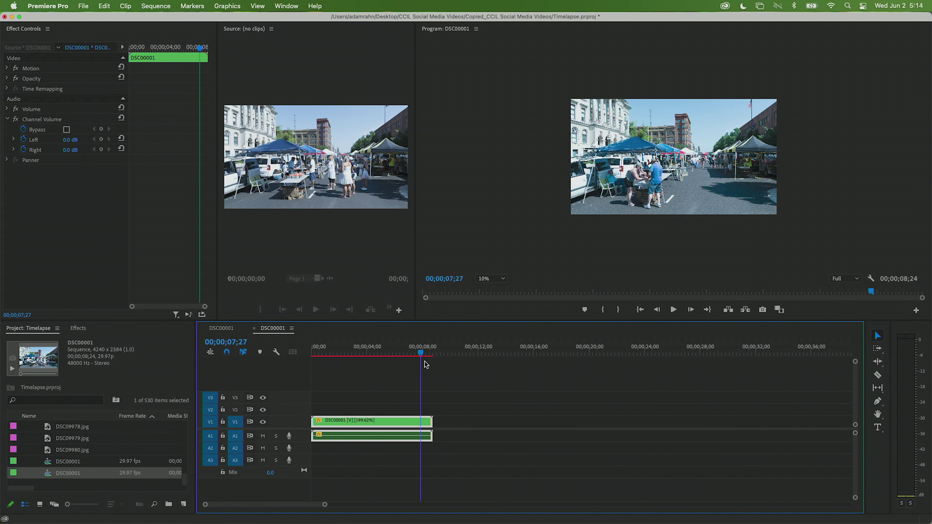
{"action": "left_click_drag", "start_coordinate": [430, 365], "coordinate": [337, 364]}
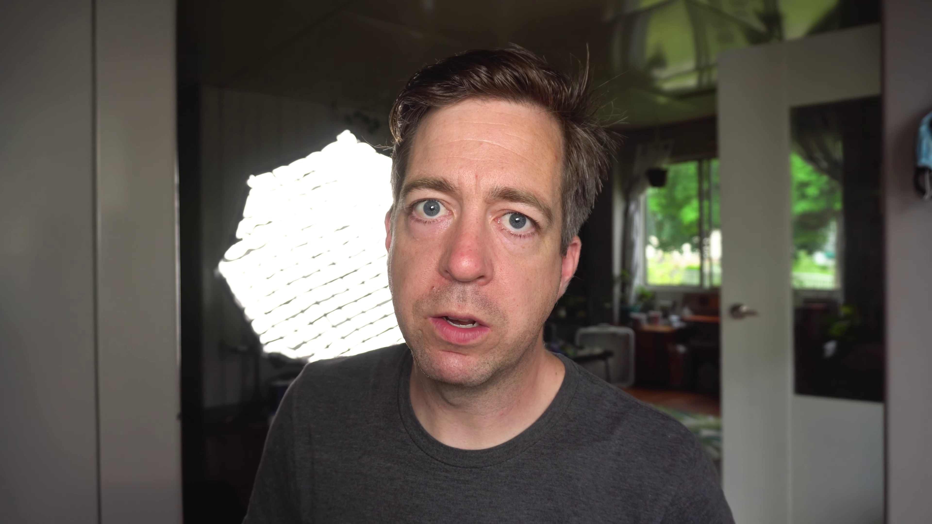